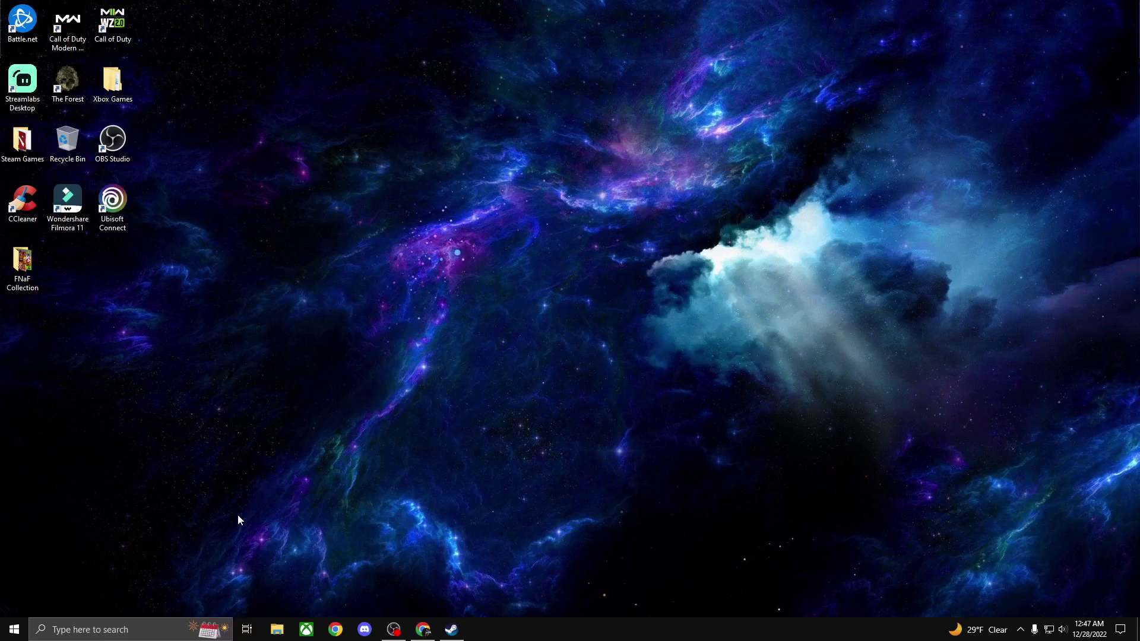
Find the Run app through Windows search and open it.
key("r")
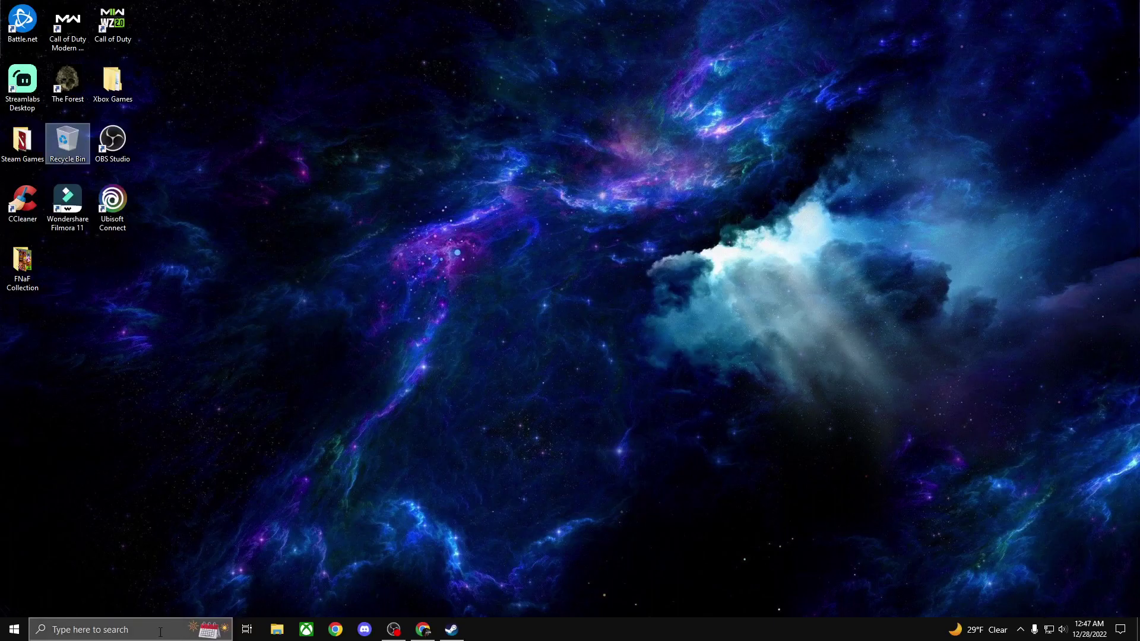
left_click(79, 633)
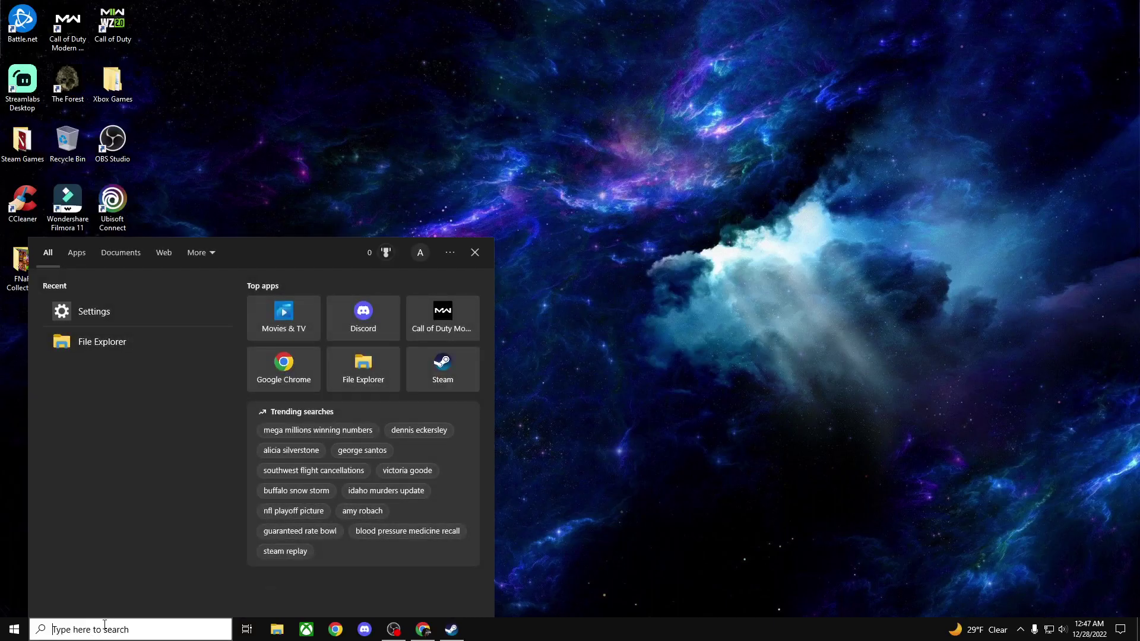
type("re")
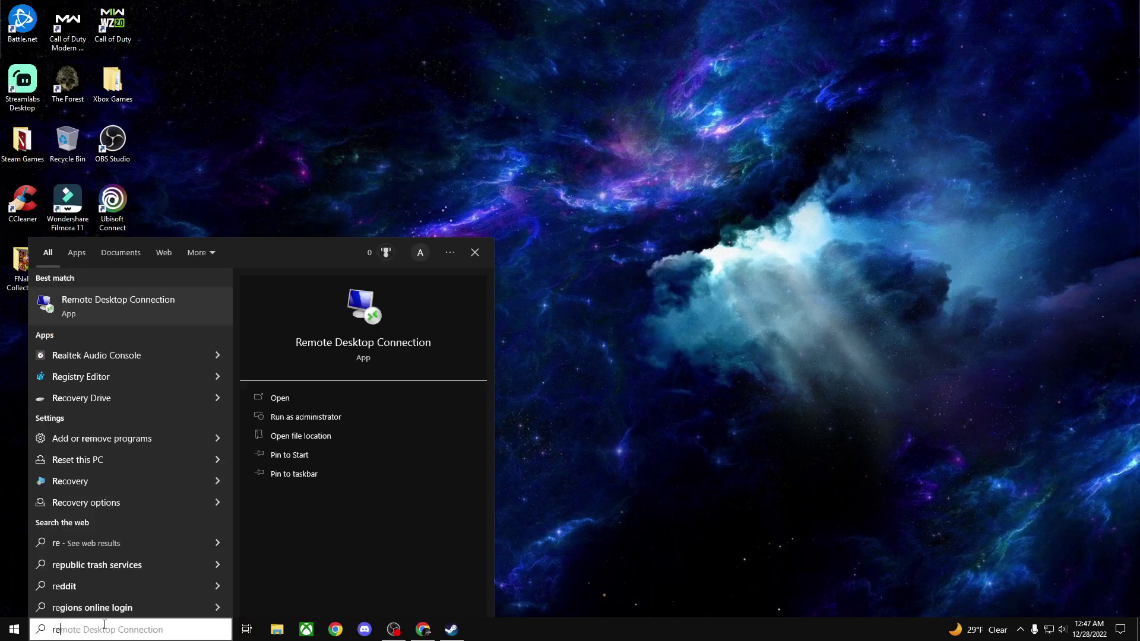
key("BackSpace")
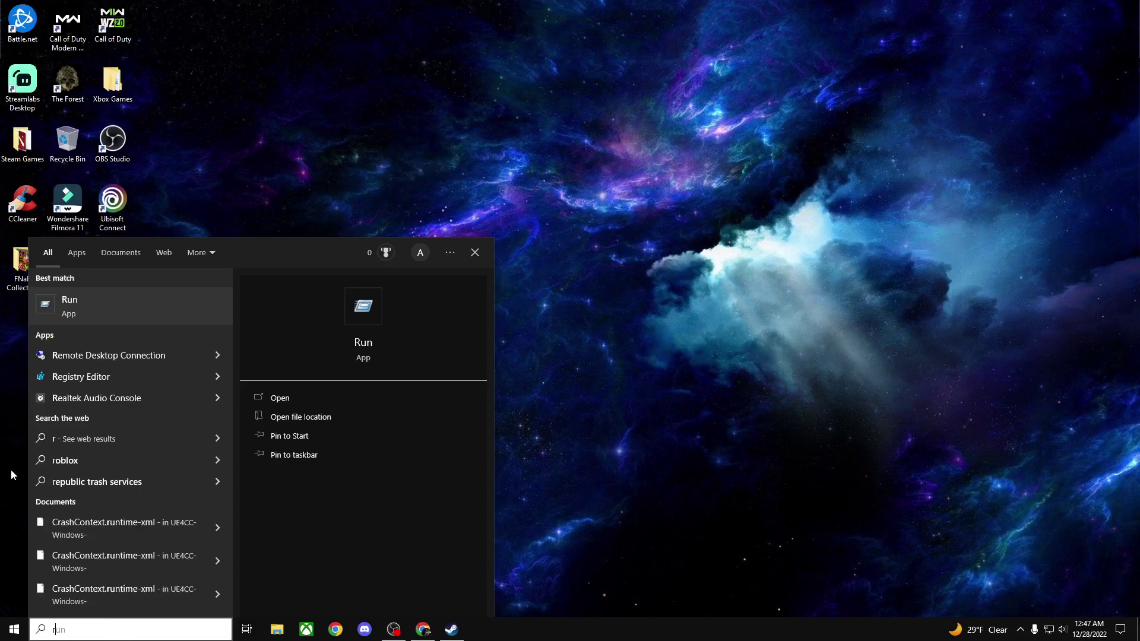
left_click(73, 307)
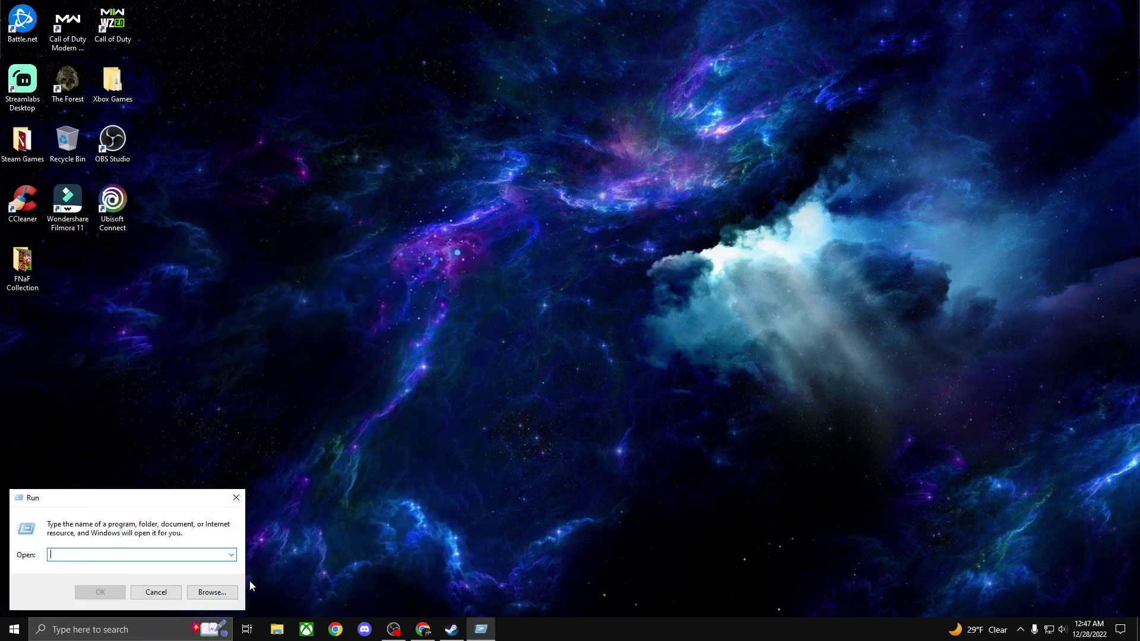
Run %localappdata% to open the local application data folder.
left_click(231, 556)
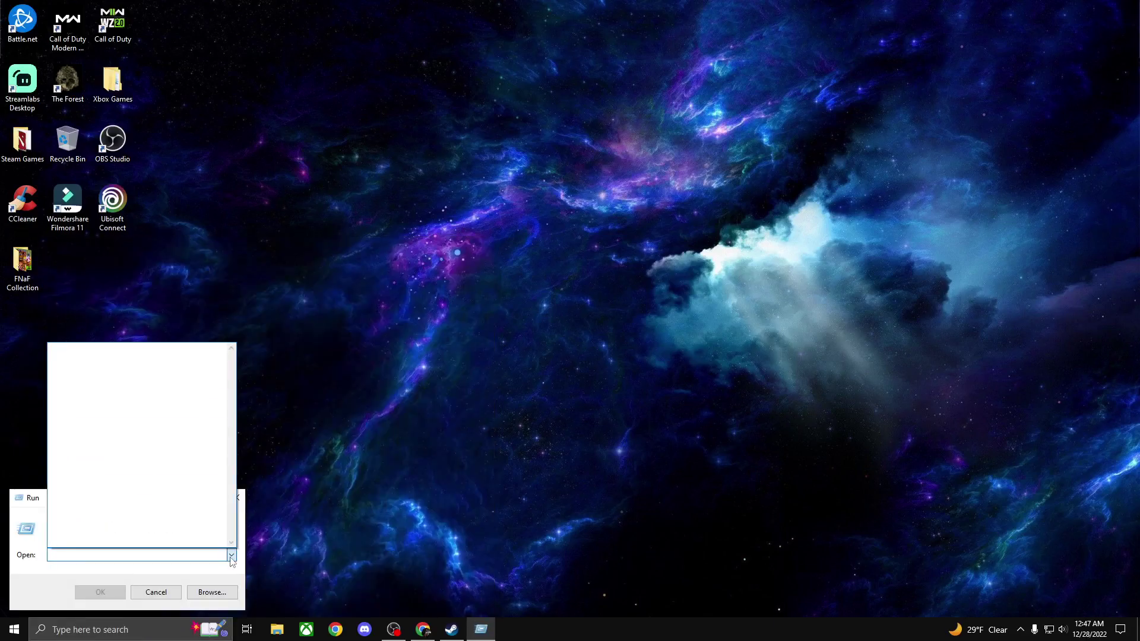
left_click(231, 557)
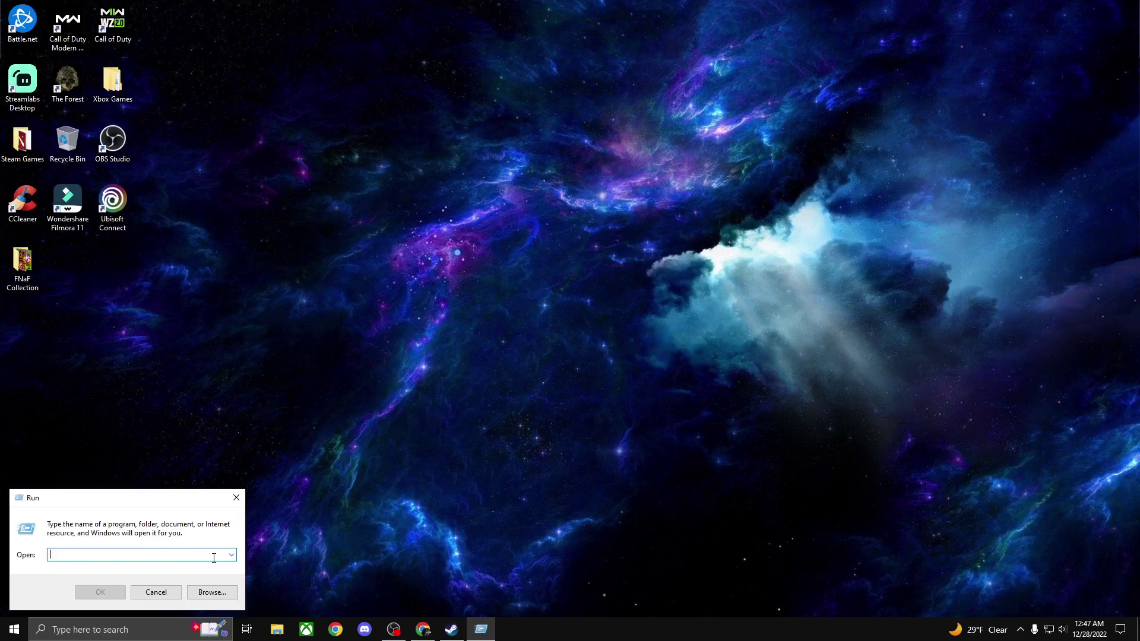
type("%")
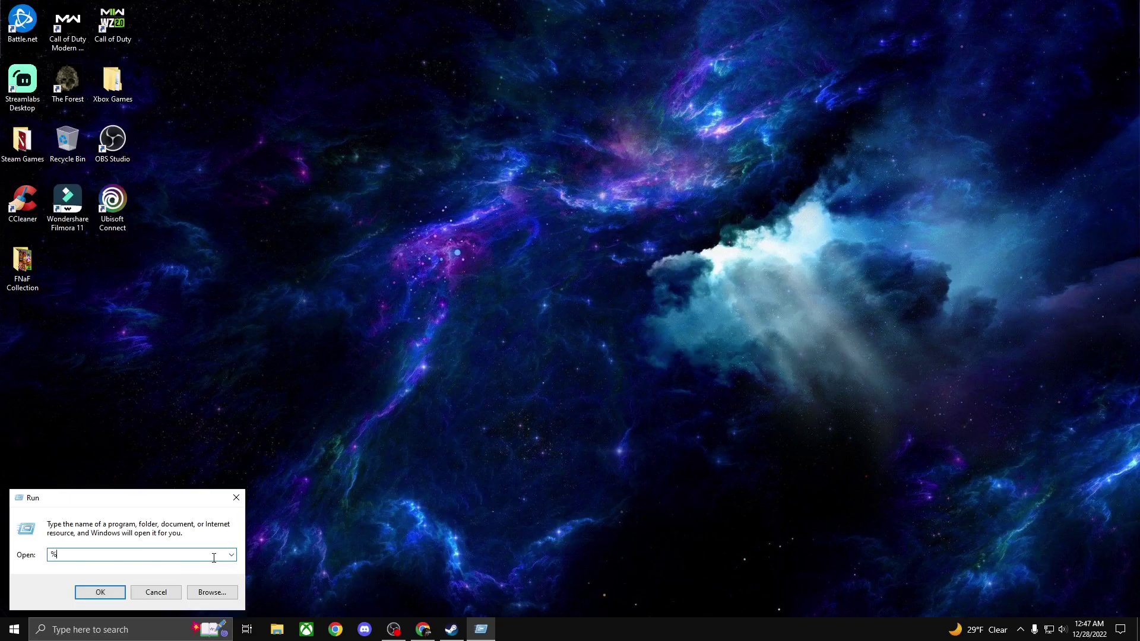
type("localappdata%")
key("Return")
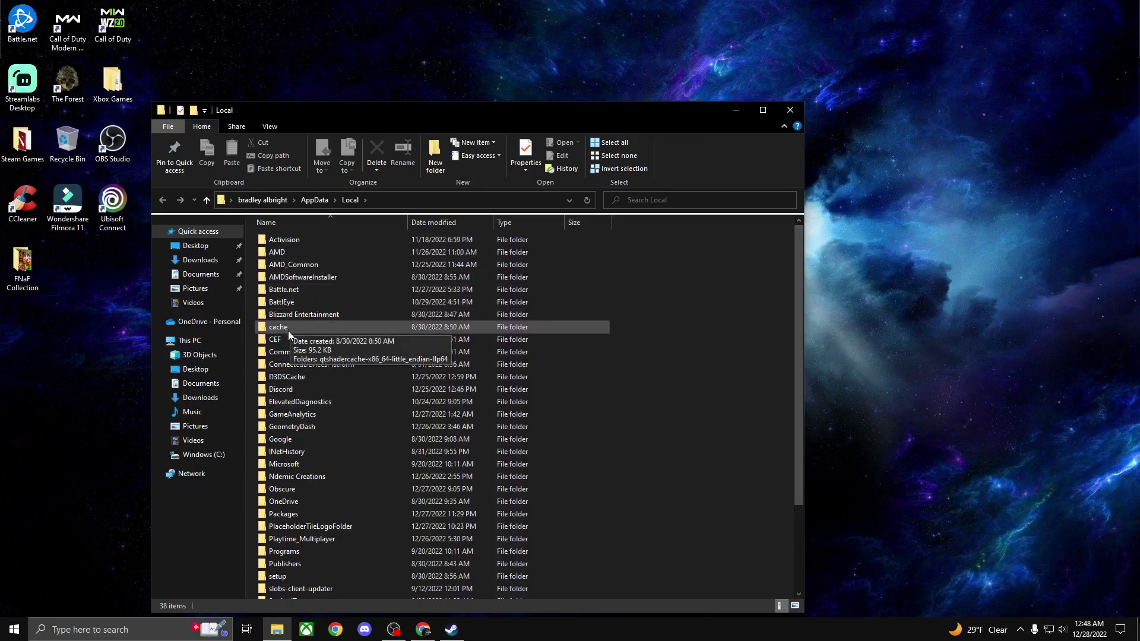
Look through the list of application folders in AppData\Local for game save data.
scroll(288, 334, "down", 3)
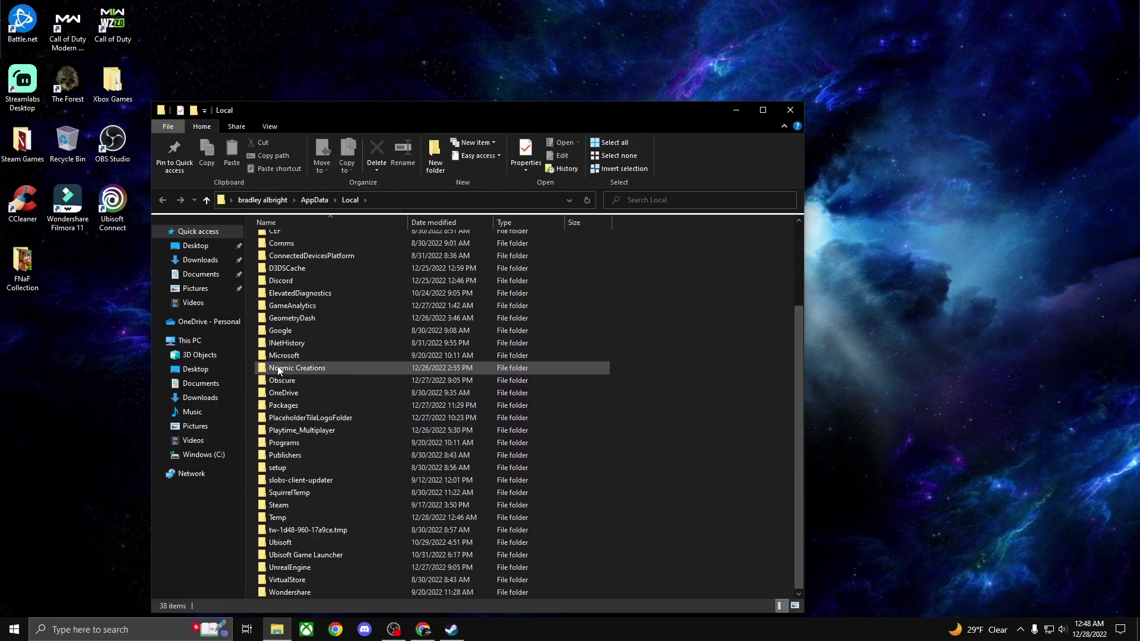
scroll(278, 369, "up", 2)
scroll(273, 408, "up", 1)
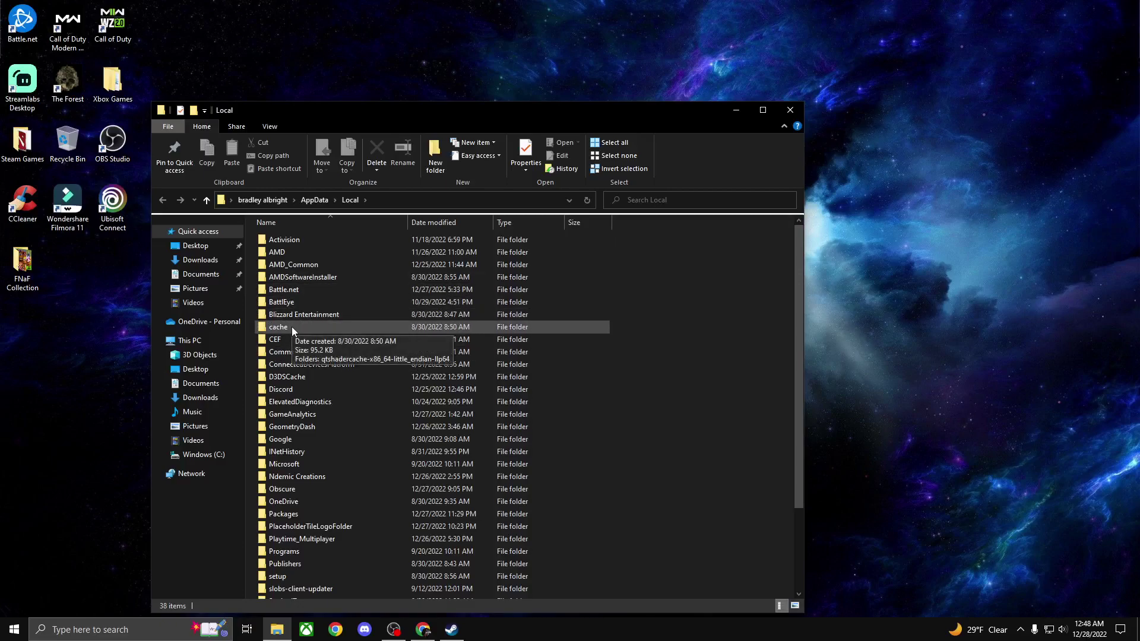
scroll(312, 404, "down", 1)
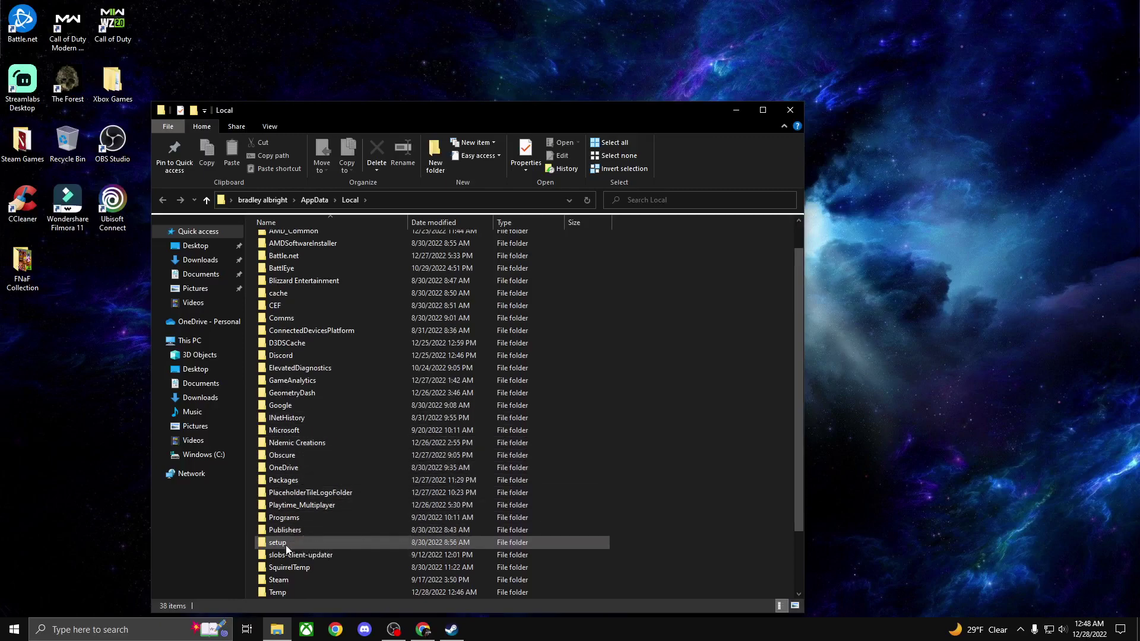
scroll(286, 545, "down", 2)
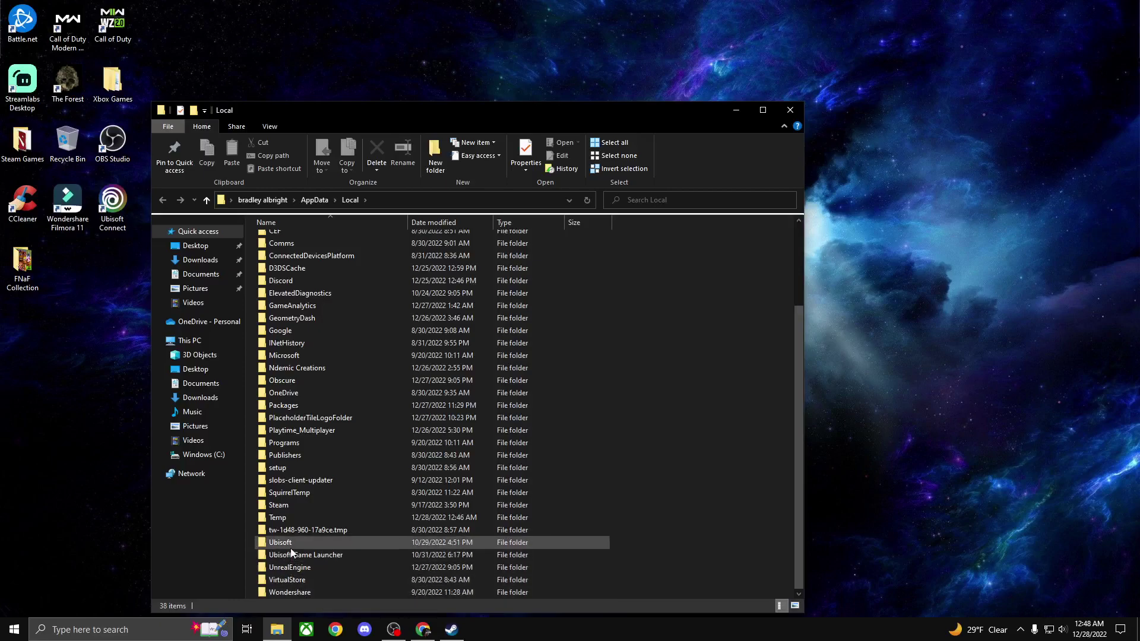
scroll(291, 512, "up", 1)
scroll(291, 512, "down", 1)
scroll(291, 508, "up", 3)
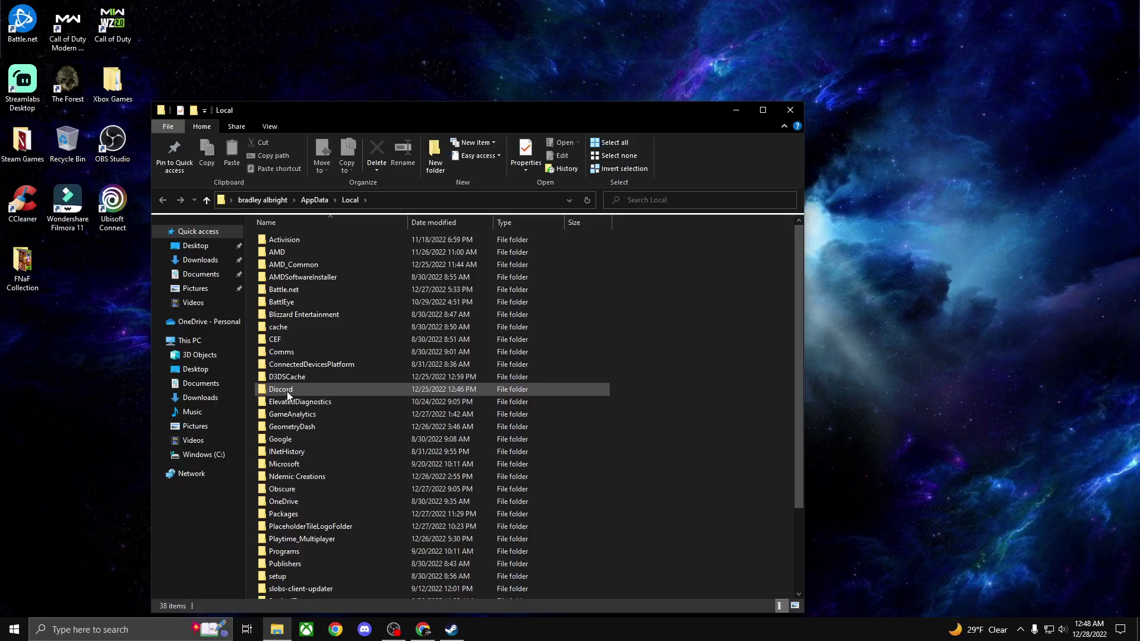
scroll(288, 332, "down", 1)
scroll(289, 333, "down", 2)
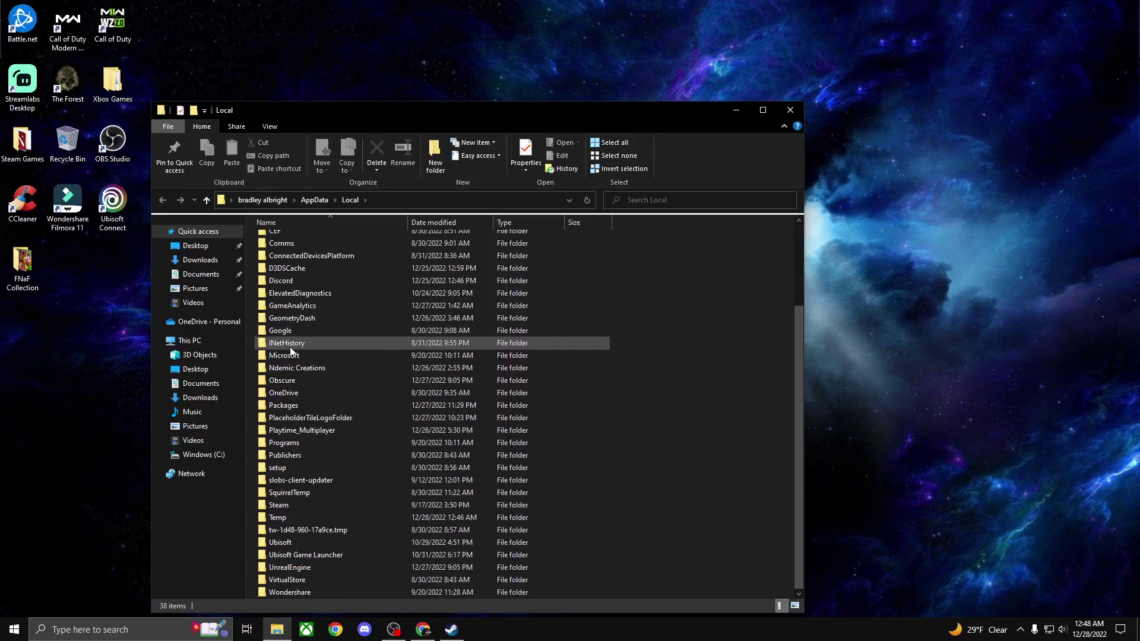
Check the contents of the Temp folder and of Obscure\Saved, returning to the Local folder after each.
left_click(273, 518)
double_click(273, 518)
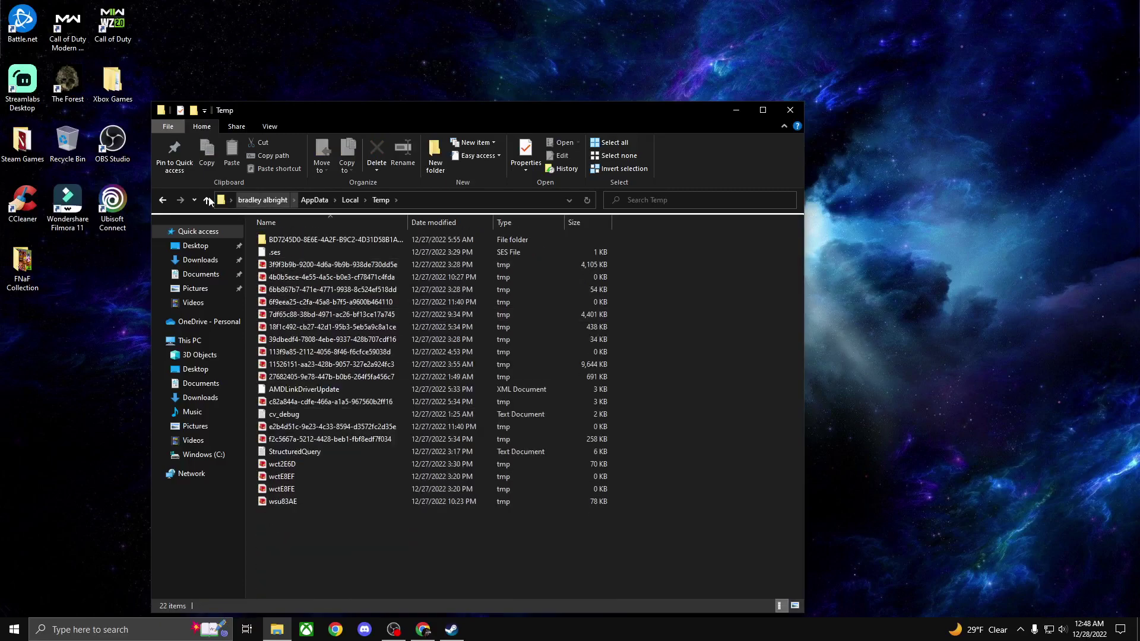
left_click(162, 202)
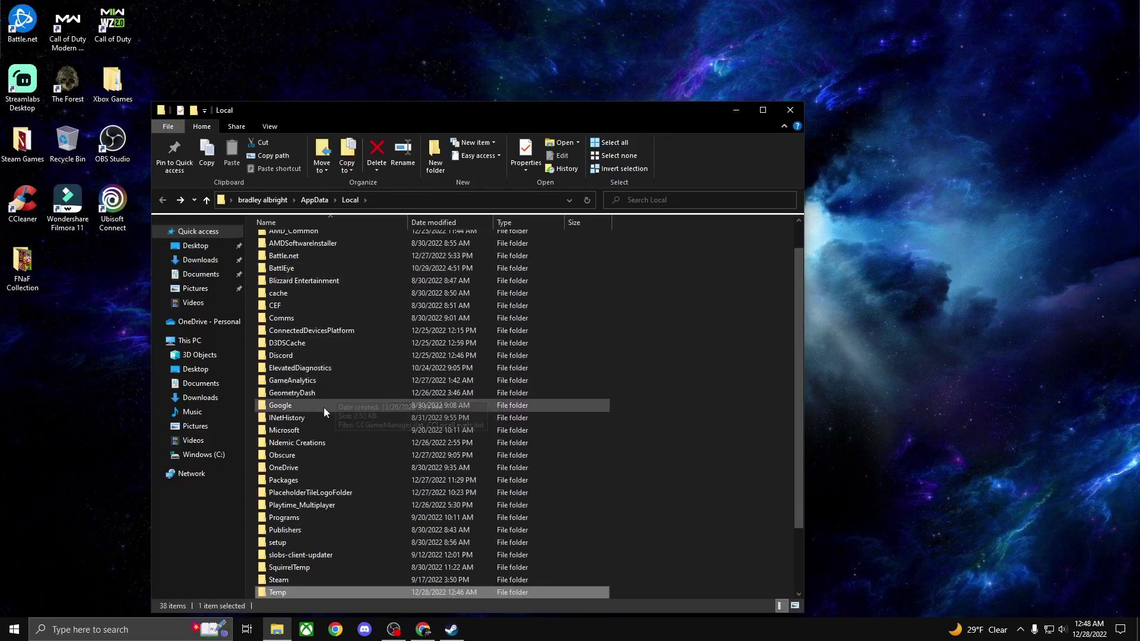
double_click(280, 455)
double_click(274, 239)
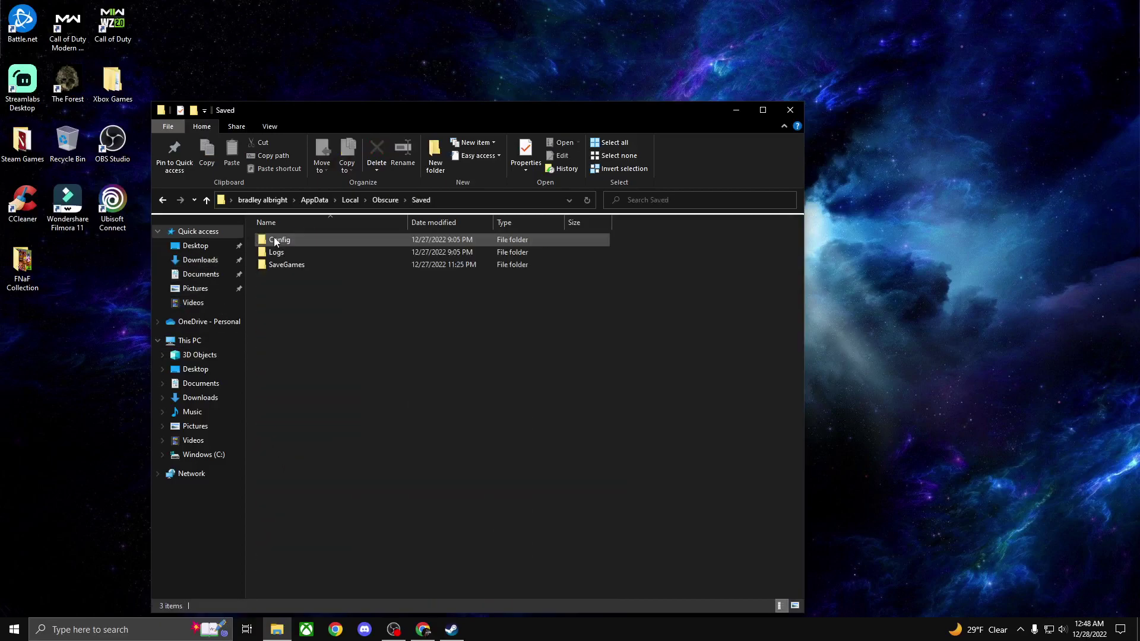
left_click(163, 200)
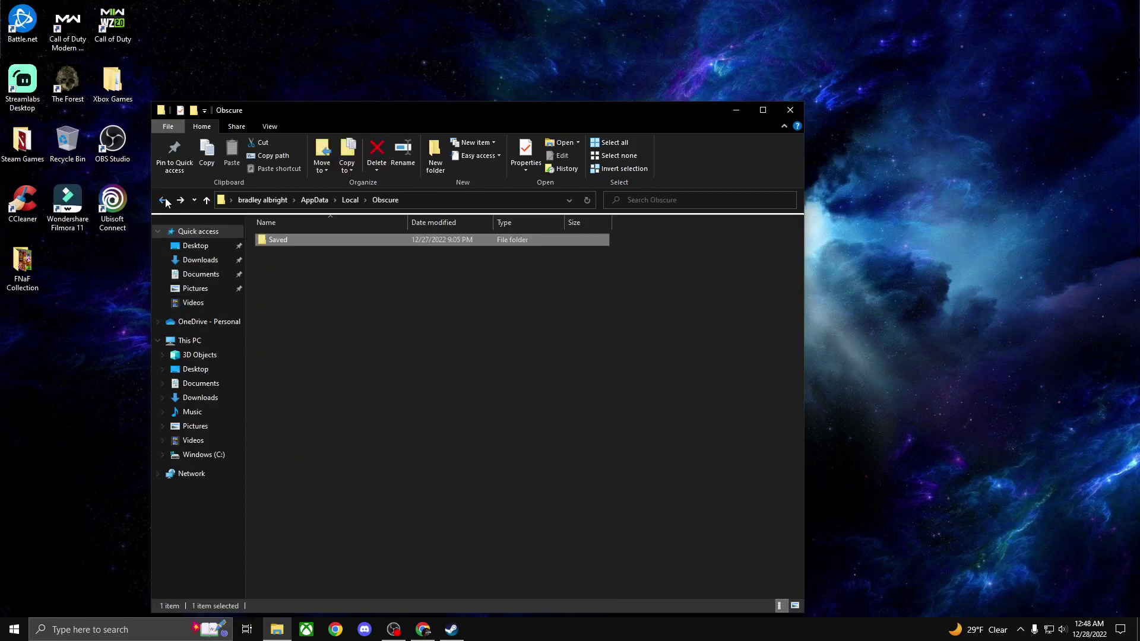
left_click(163, 200)
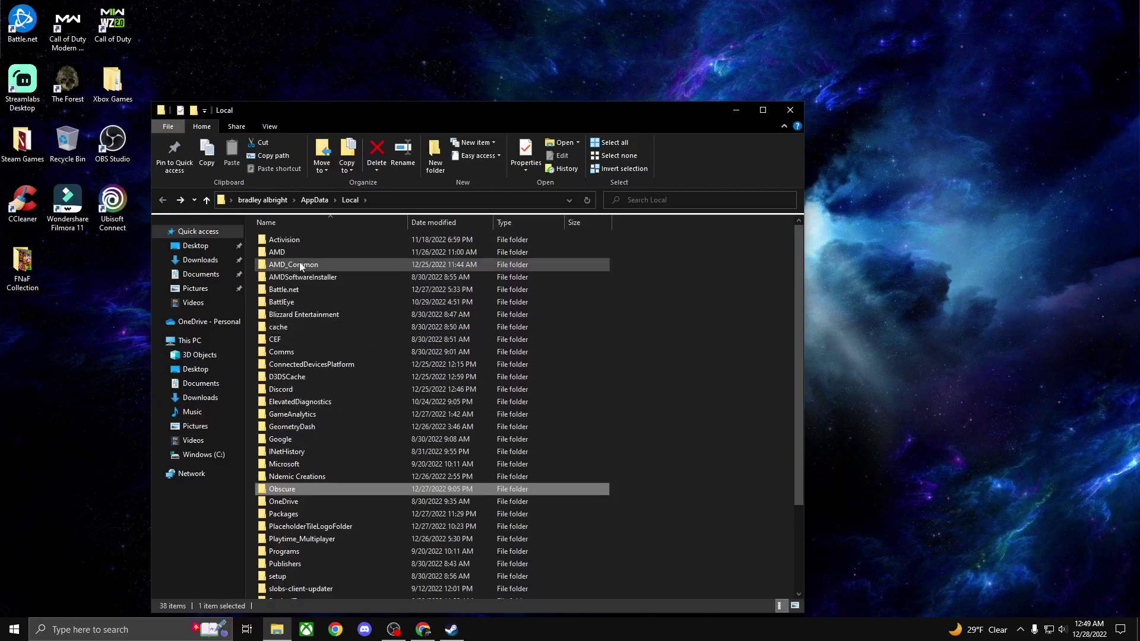
Check the Activision and AMD folders, returning to Local each time, and look over the remaining folders.
double_click(287, 241)
left_click(162, 200)
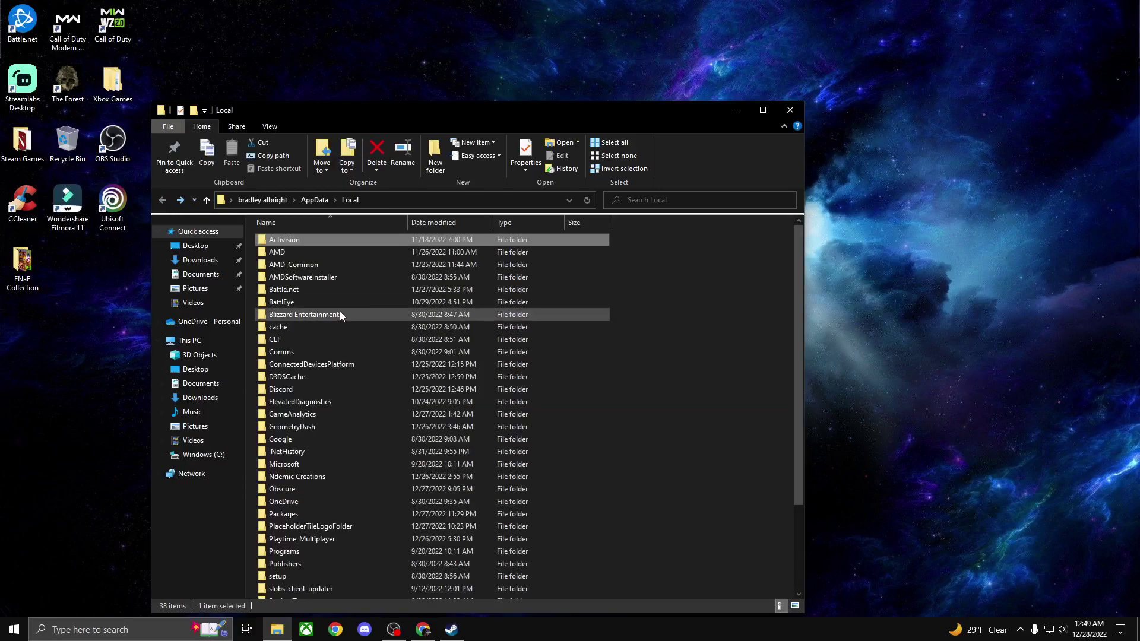
double_click(284, 252)
left_click(163, 202)
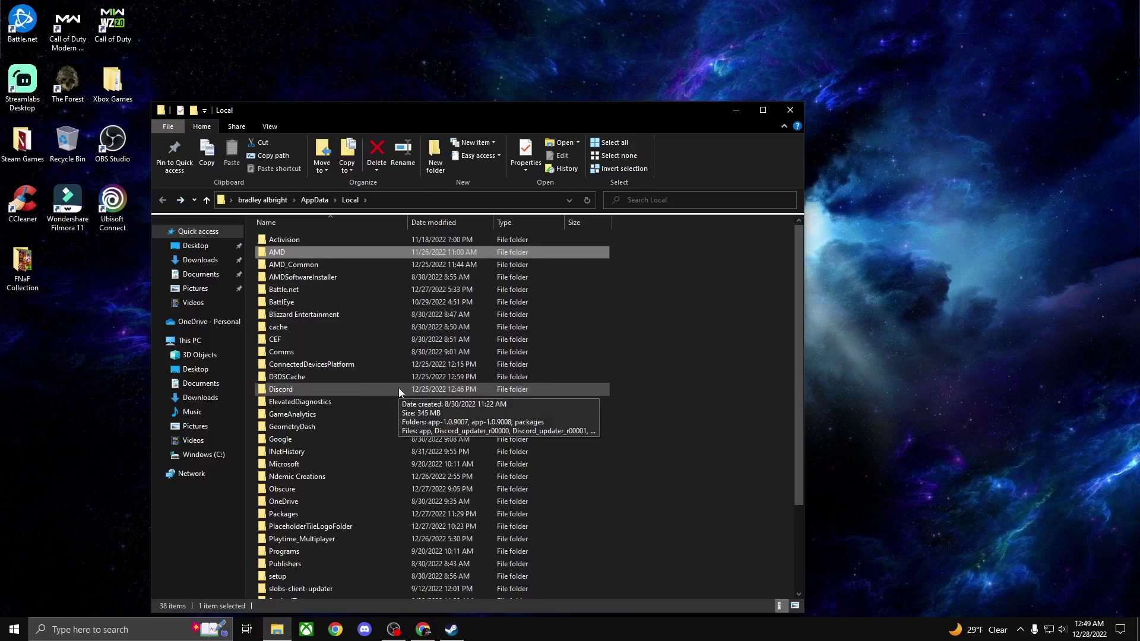
scroll(398, 387, "down", 3)
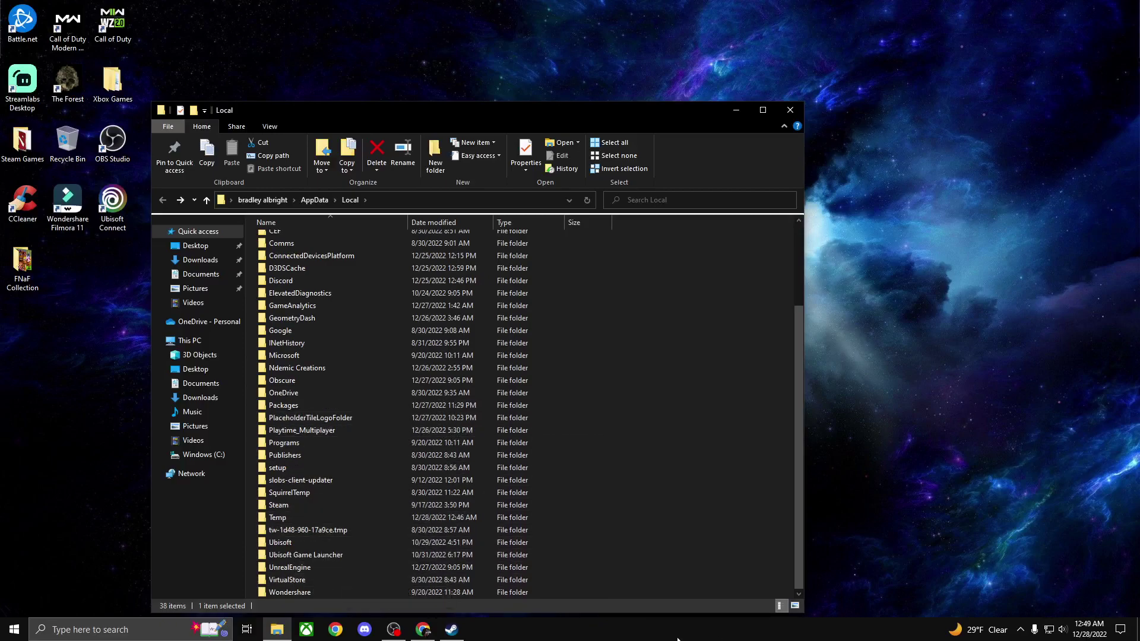
left_click(393, 629)
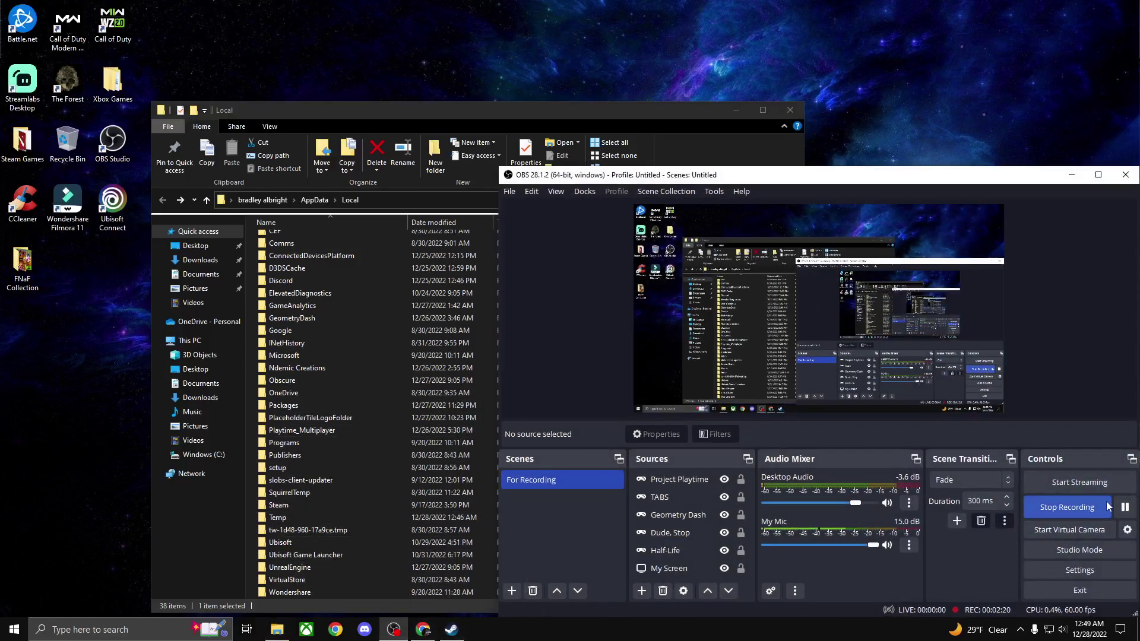
left_click(1125, 507)
left_click(1124, 507)
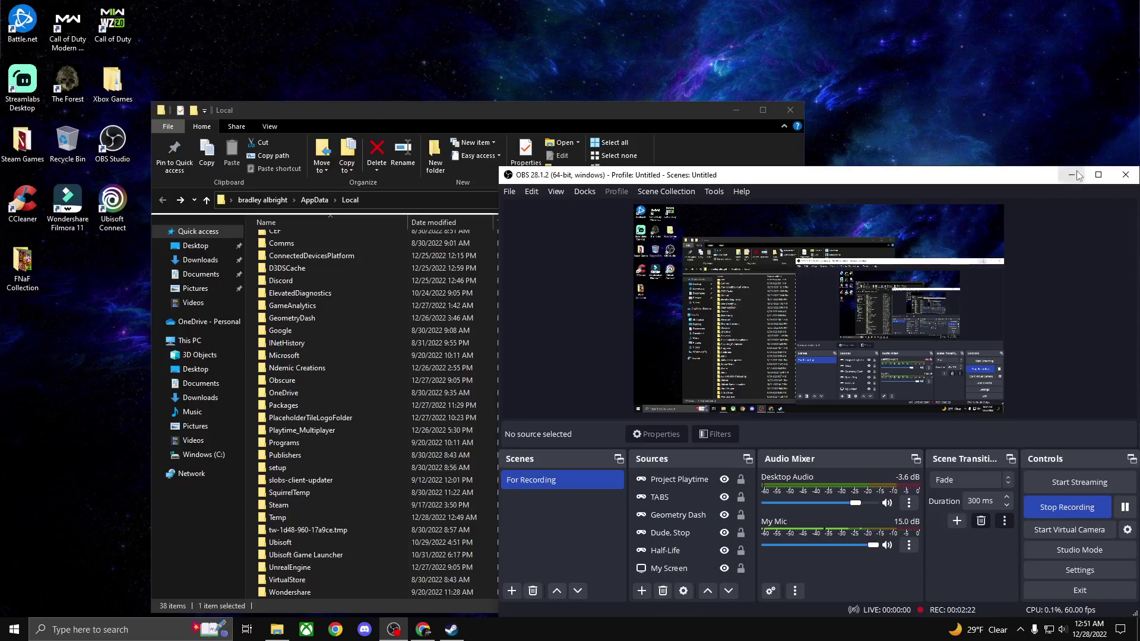
left_click(1076, 175)
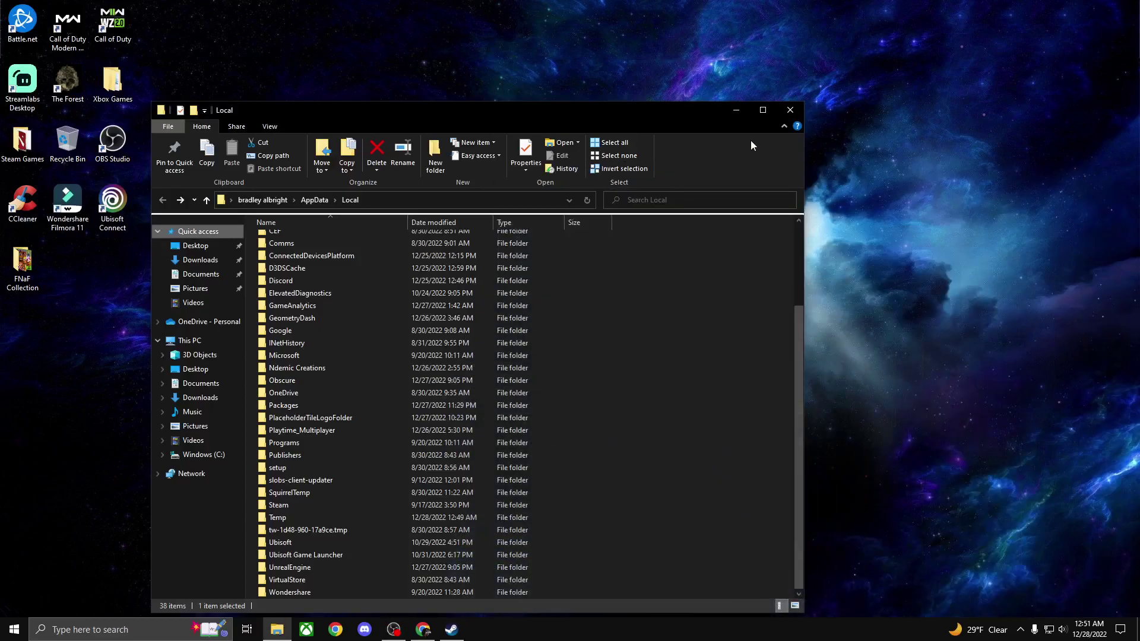
Close the Local folder window and reopen the Run dialog through Windows search.
left_click_drag(659, 114, 717, 87)
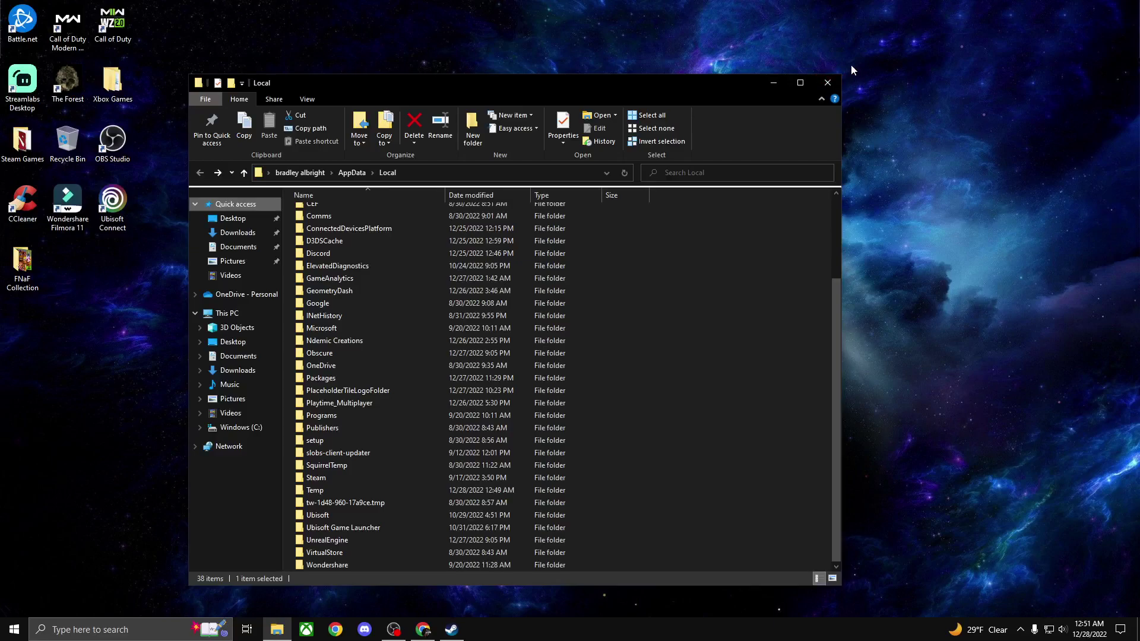
left_click(828, 89)
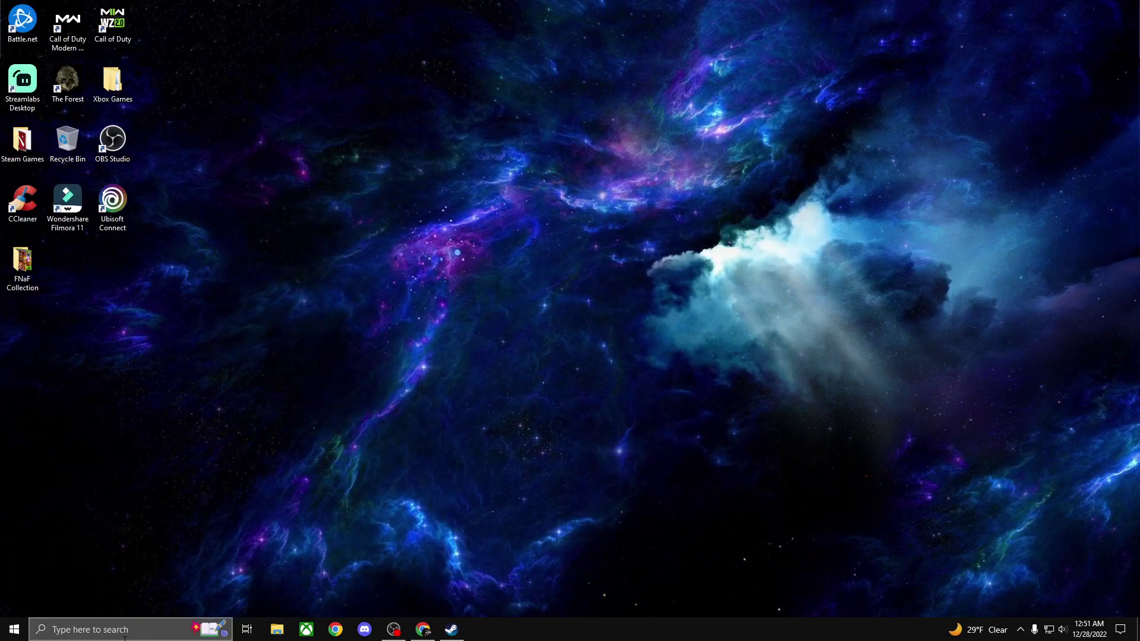
left_click(177, 617)
type("r")
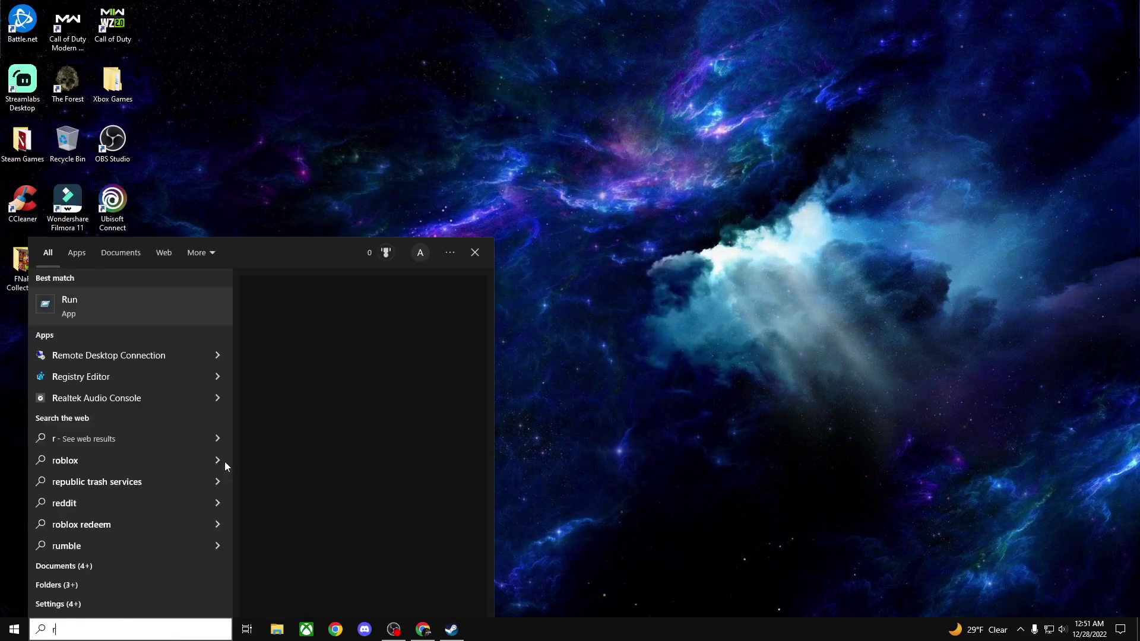
left_click(88, 311)
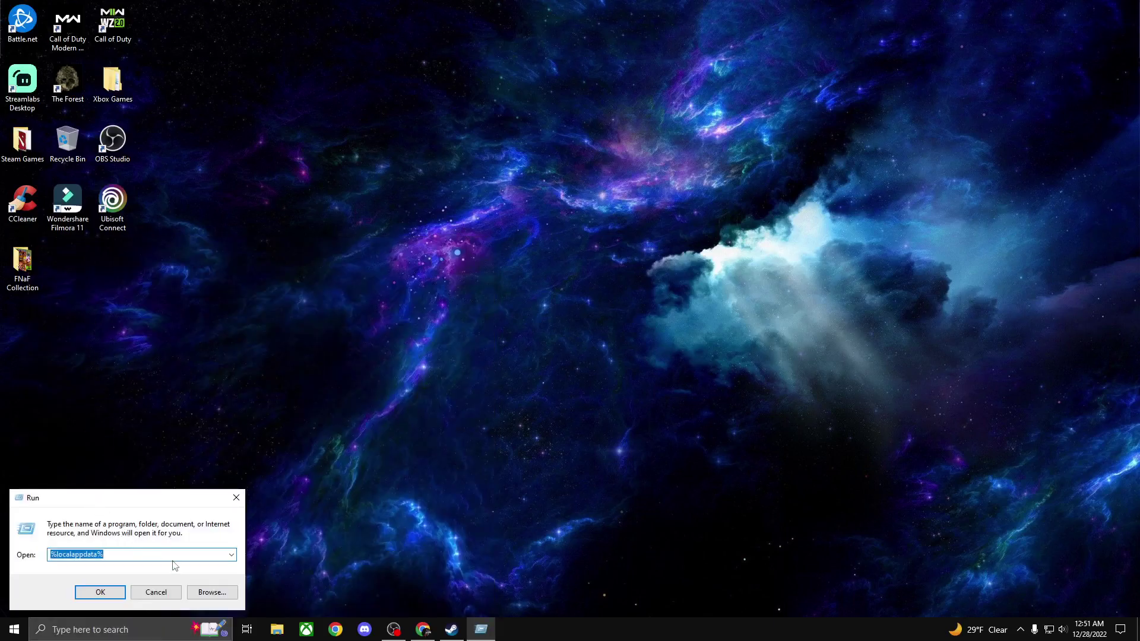
Remove "local" from the Run command to make it %appdata% and open the Roaming folder with it.
left_click(130, 555)
key("Left")
key("Left")
key("Left")
key("Left")
key("Left")
key("Left")
key("Left")
key("Left")
key("BackSpace")
key("BackSpace")
key("BackSpace")
key("BackSpace")
key("BackSpace")
left_click(111, 591)
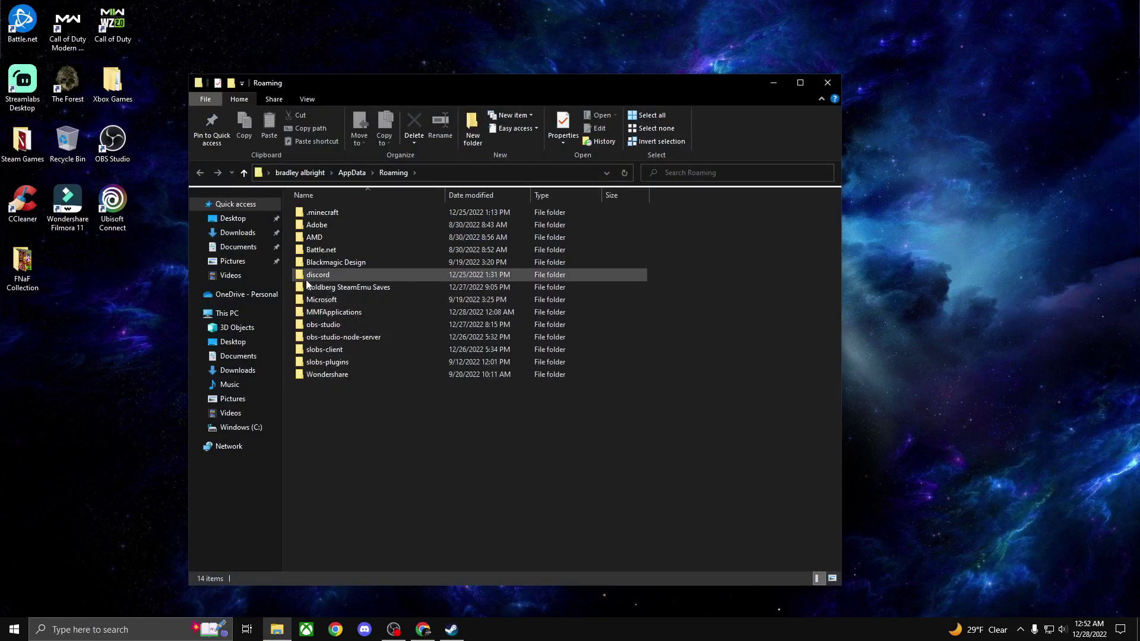
Open the fnafw1 file from the MMFApplications folder in Notepad.
double_click(321, 312)
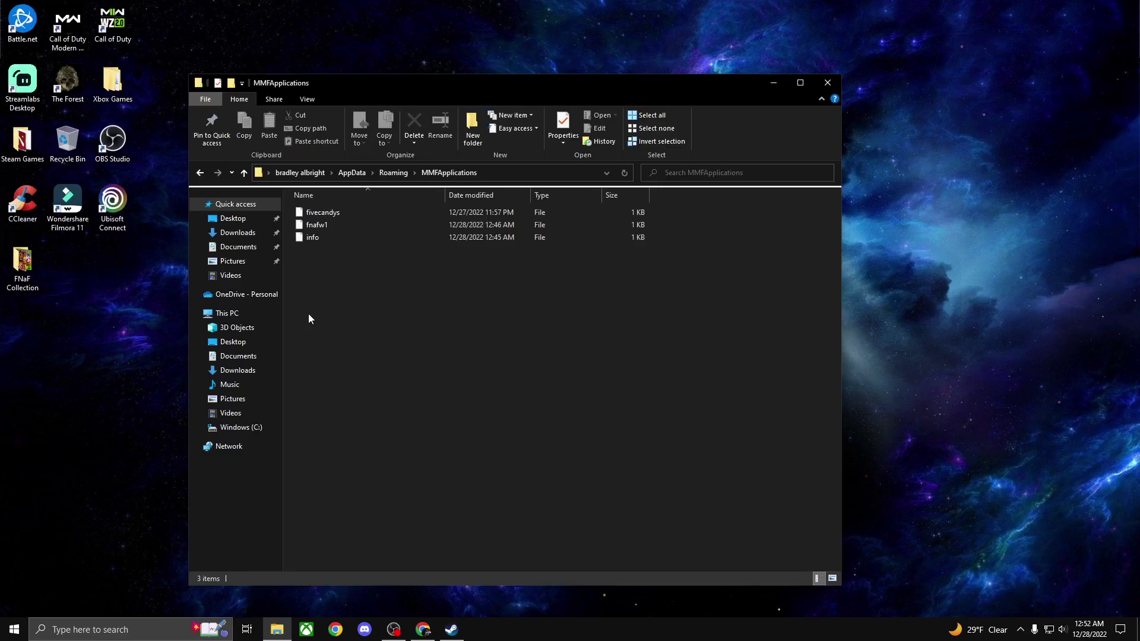
left_click(322, 235)
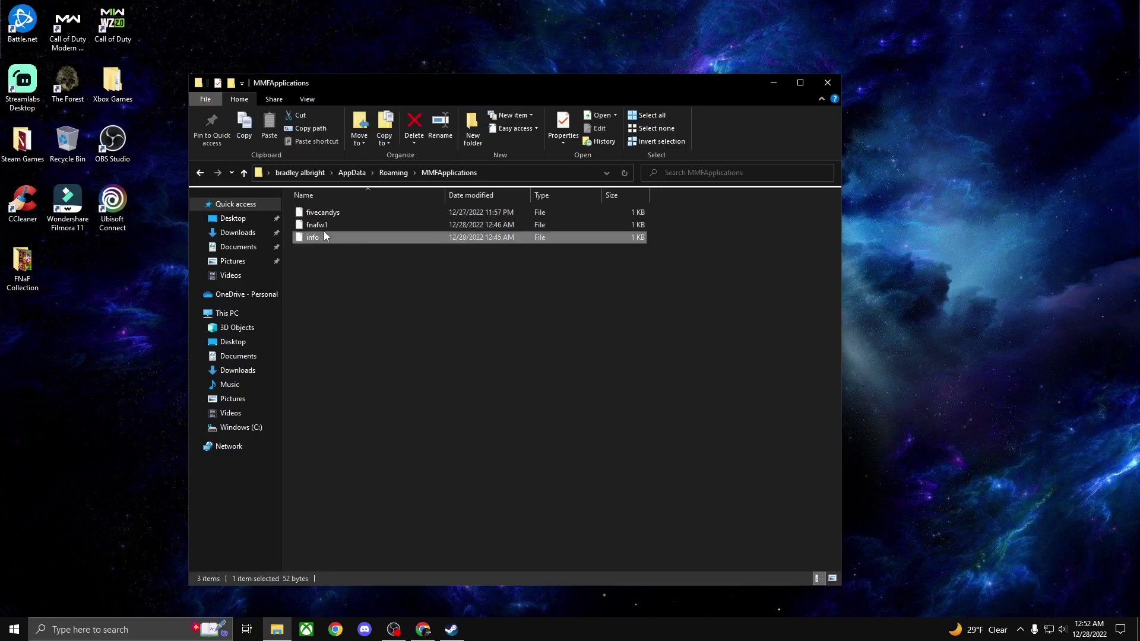
double_click(304, 224)
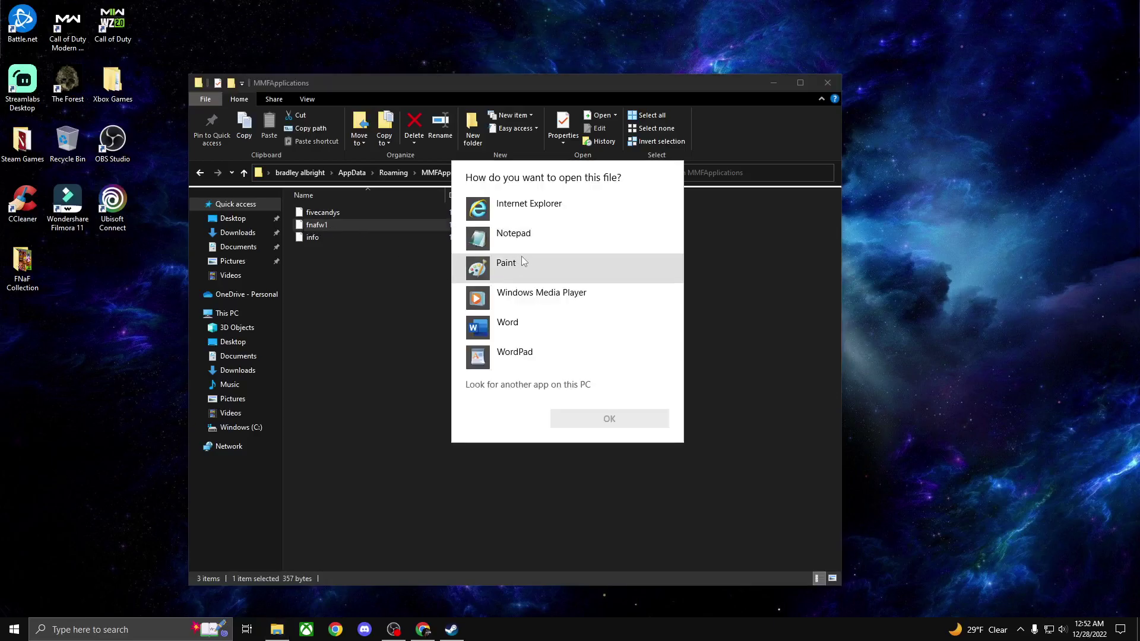
left_click(533, 243)
left_click(614, 422)
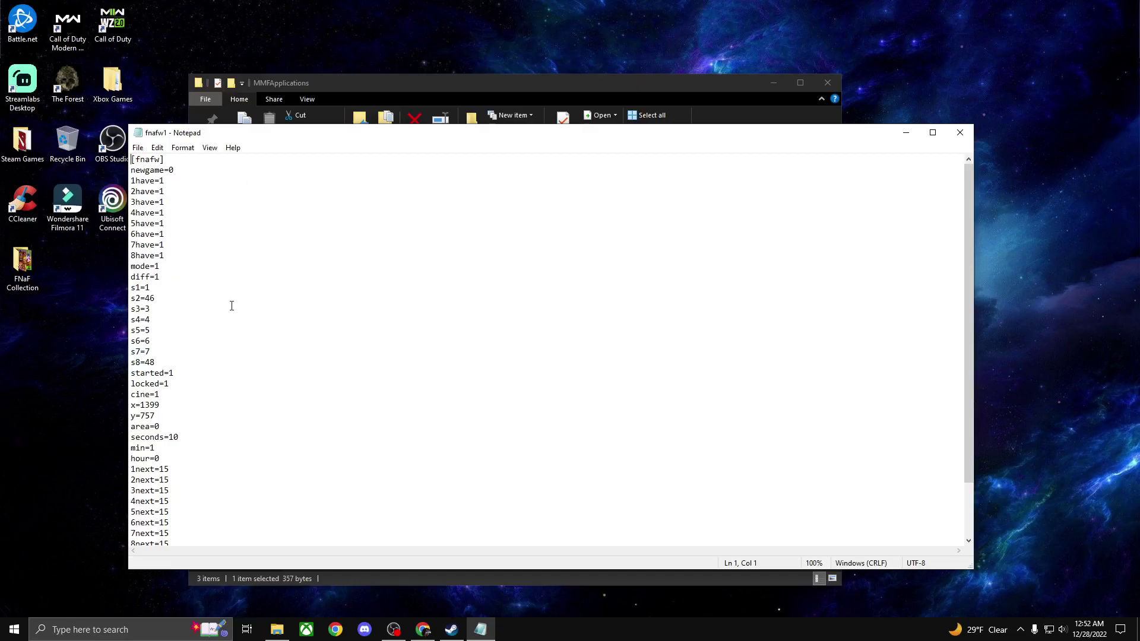
Add the lines 43have=1 and 44have=1 directly below the 8have=1 line in the fnafw1 file.
scroll(228, 292, "down", 2)
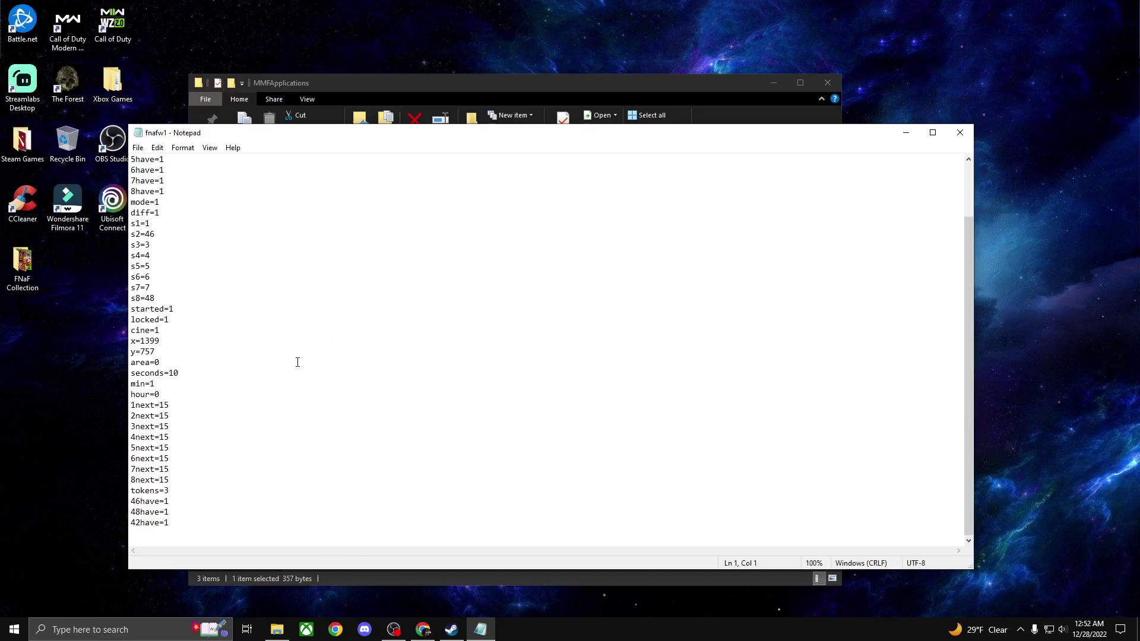
scroll(298, 363, "up", 2)
left_click(181, 255)
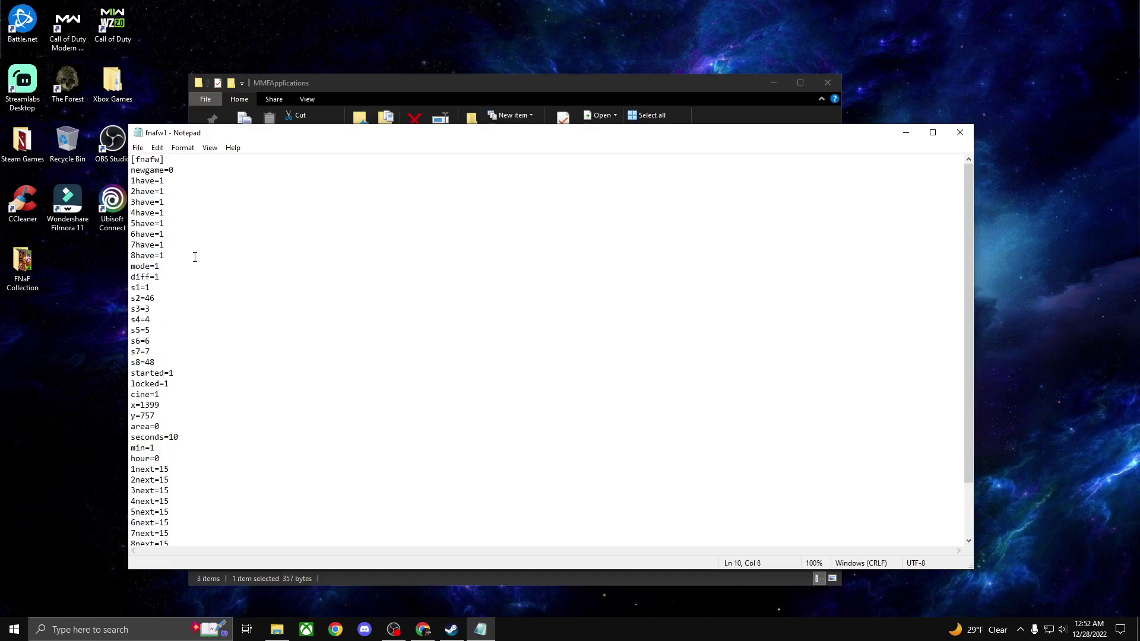
key("Return")
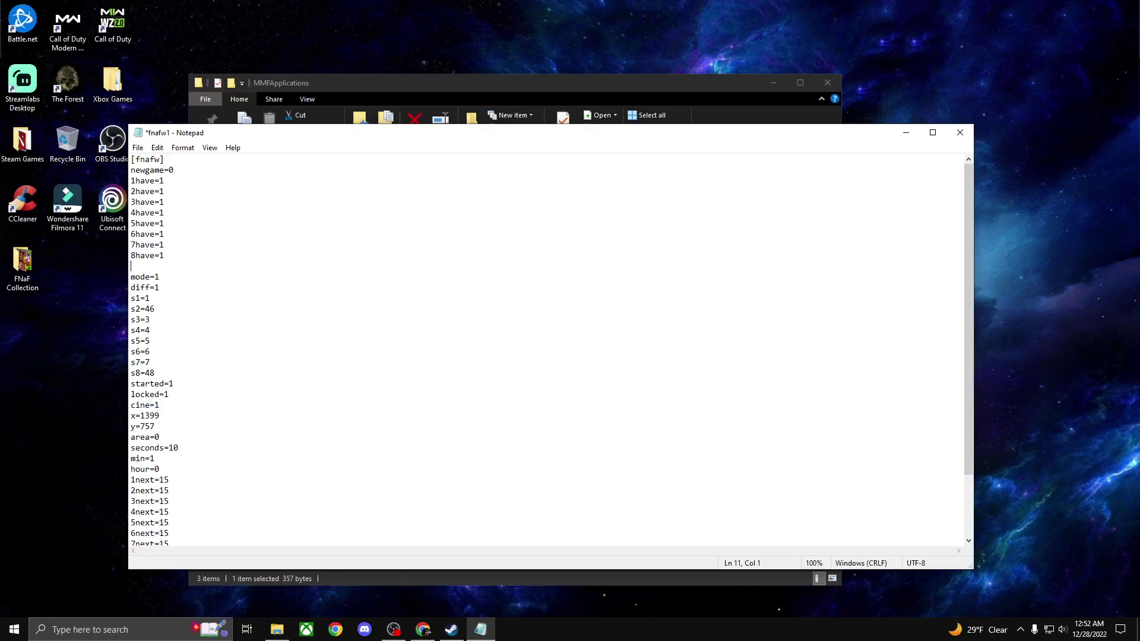
type("43have=1")
key("Return")
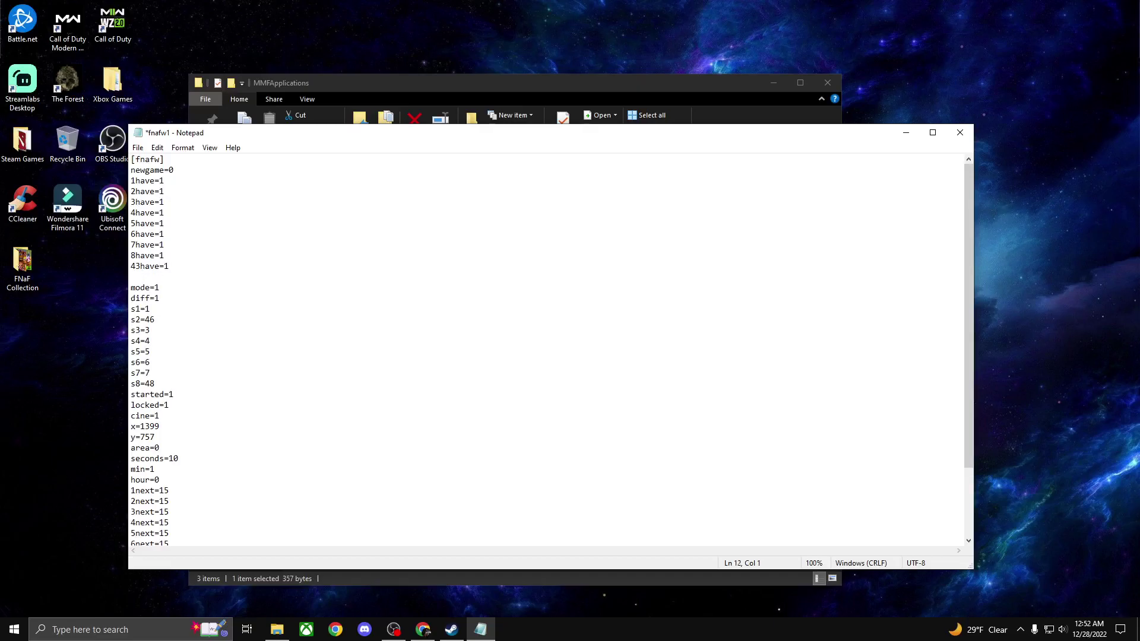
type("44have=1")
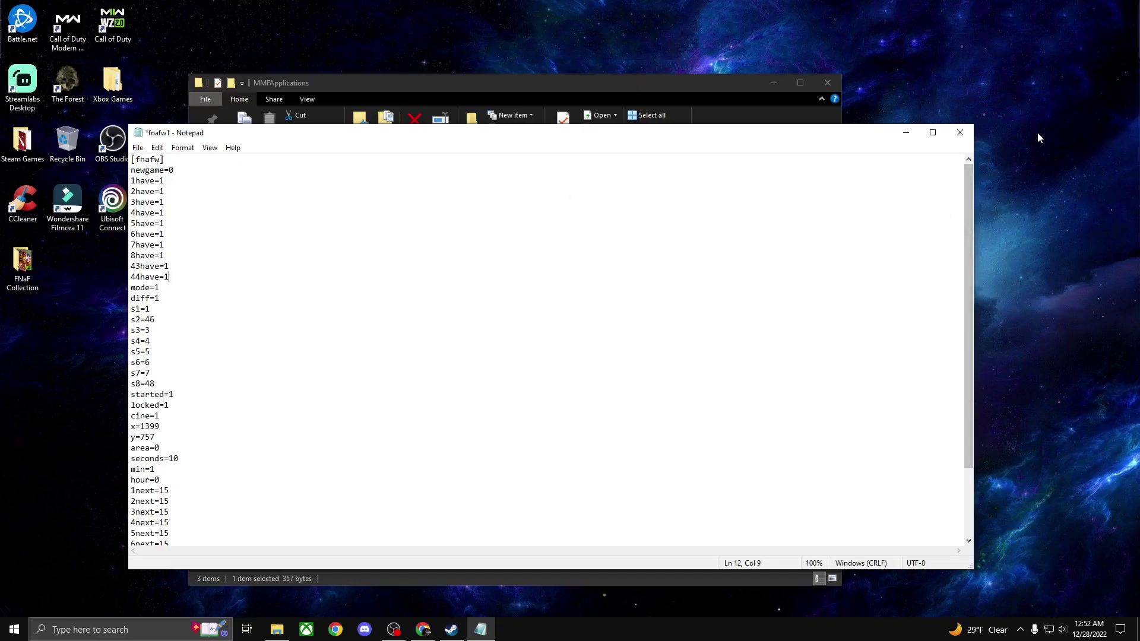
Close the fnafw1 file with its changes saved, and close the MMFApplications folder window.
left_click(960, 132)
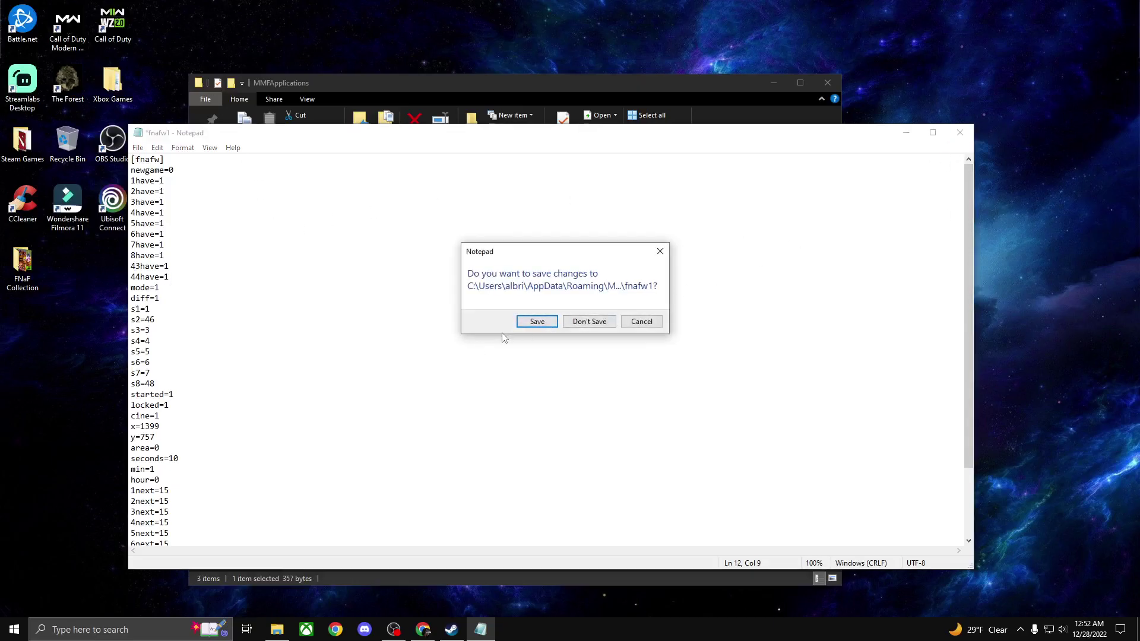
left_click(536, 321)
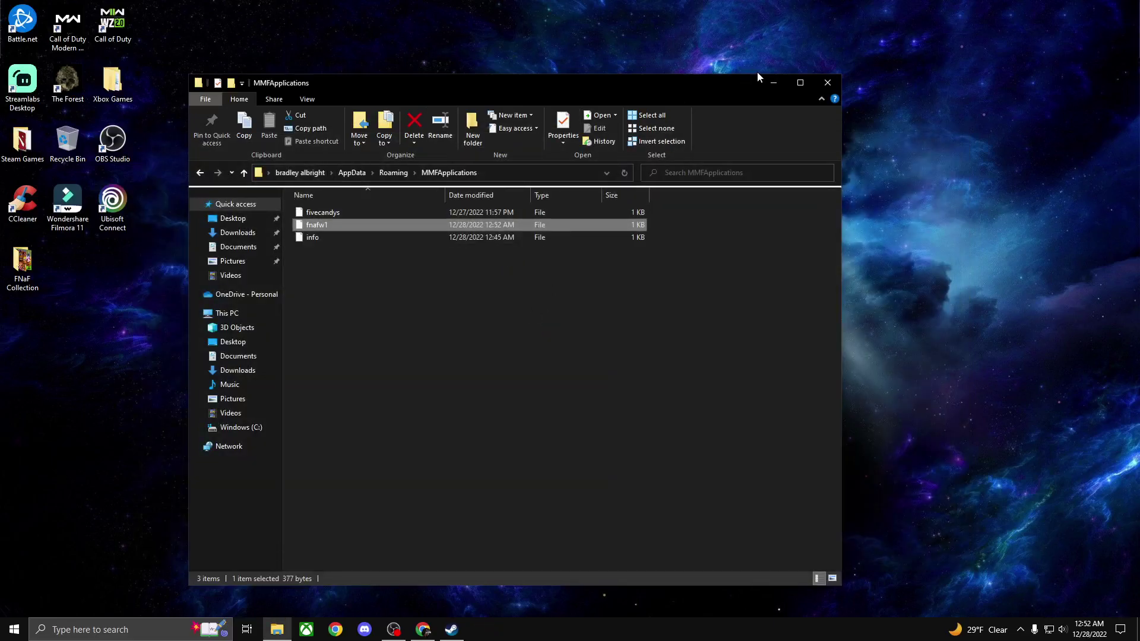
left_click(827, 83)
Launch fnaf-world from the desktop's FNaF Collection folder and check the character selection grid of the saved game, leaving the game at the end.
double_click(19, 275)
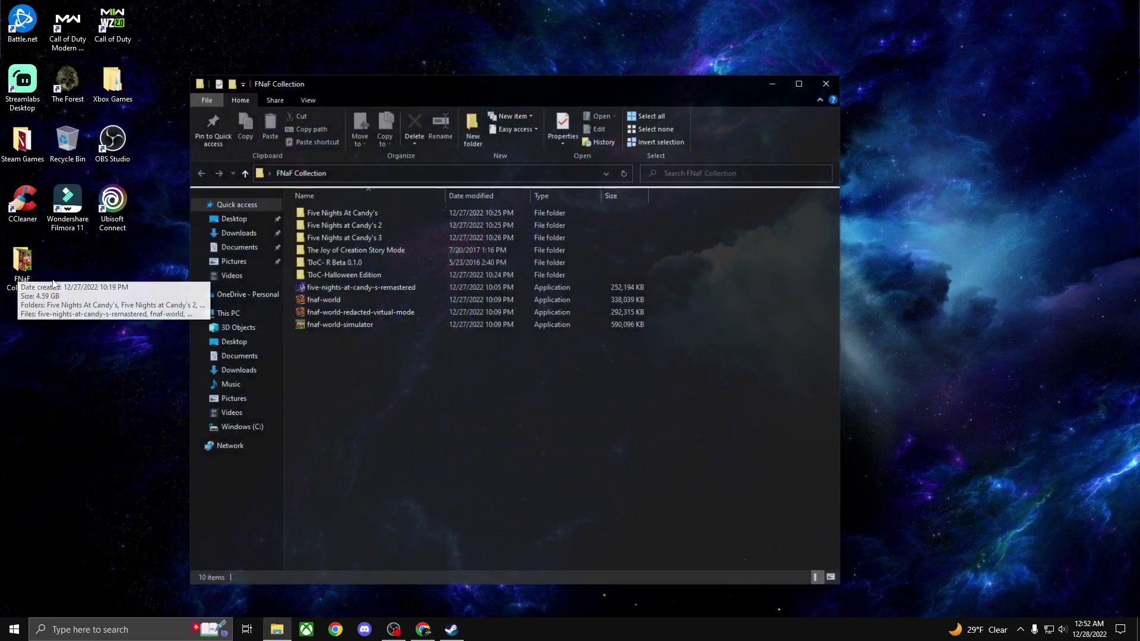
double_click(319, 303)
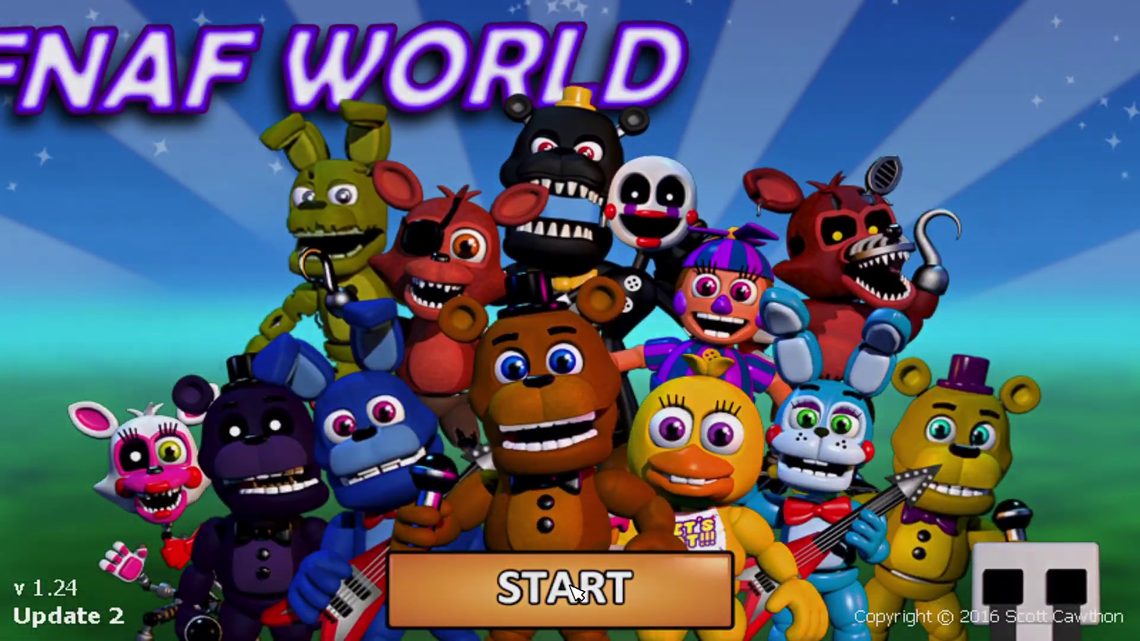
left_click(572, 588)
left_click(557, 235)
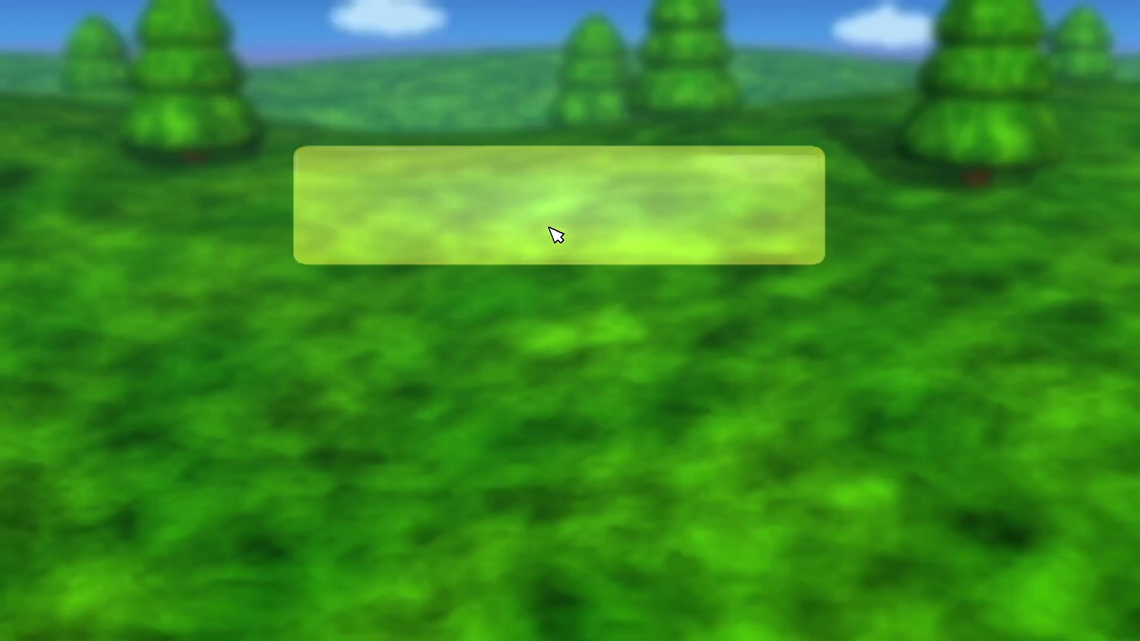
left_click(579, 369)
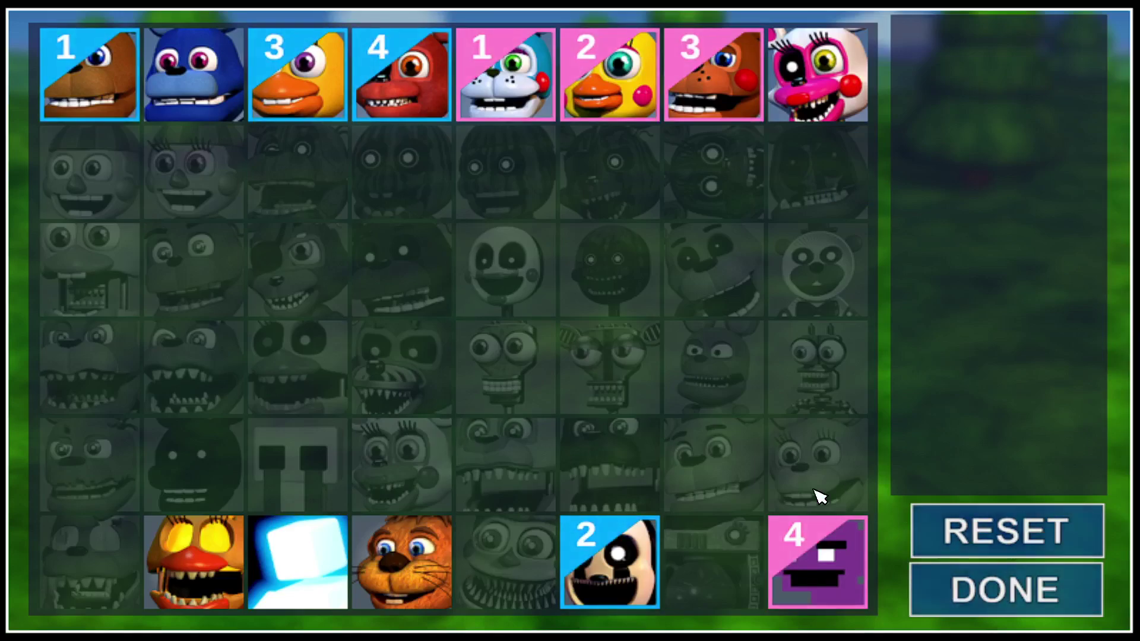
key("alt+F4")
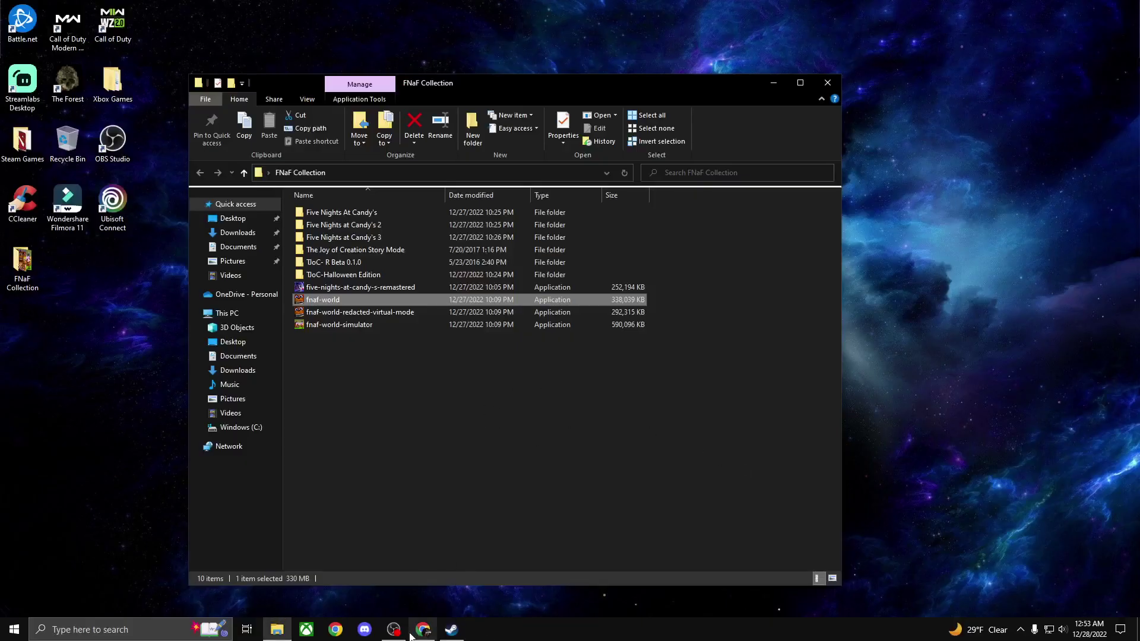